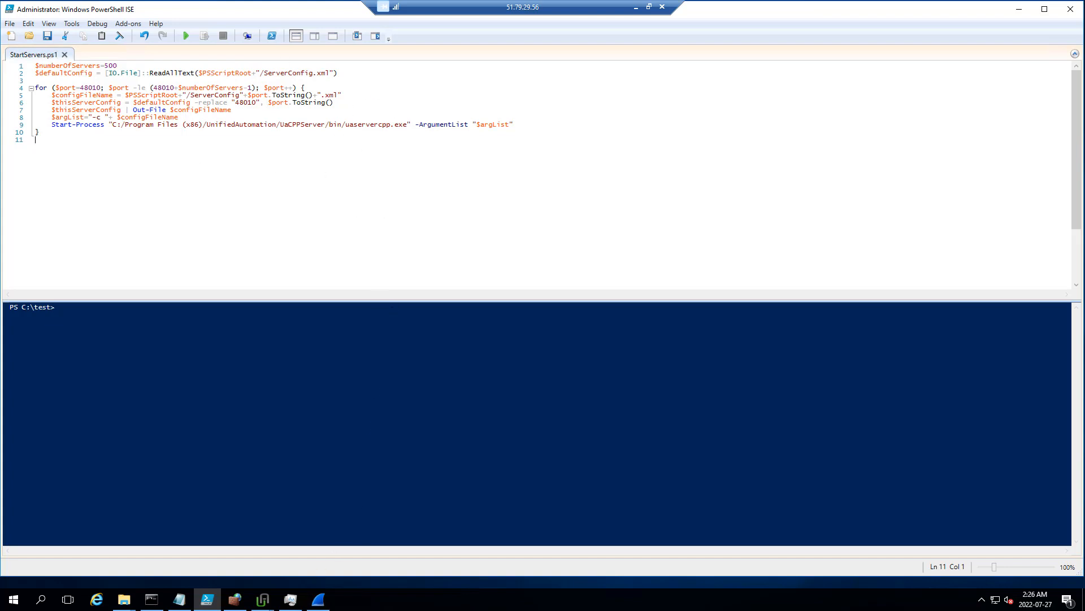
# - Open Task Manager and examine the list of running uaservercpp.exe and conhost.exe processes and the CPU performance graph
pyautogui.click(290, 600)
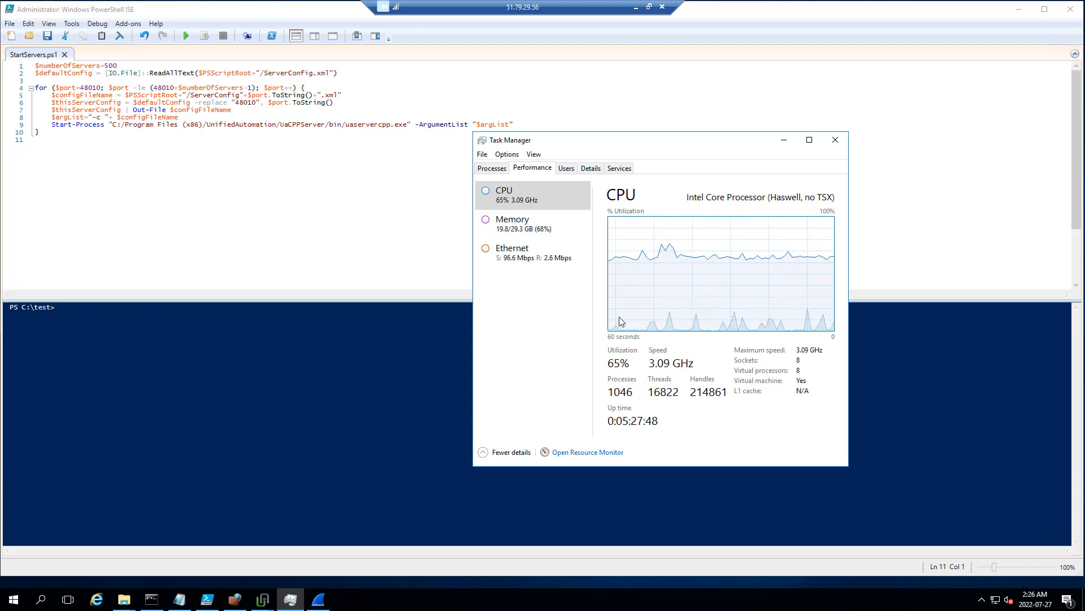
pyautogui.click(592, 169)
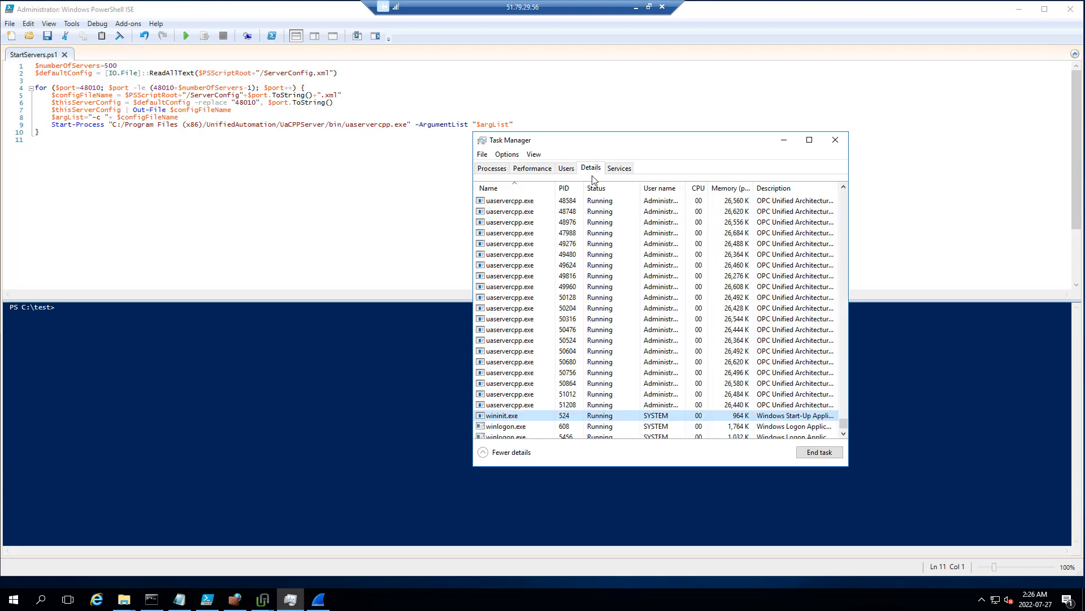
pyautogui.scroll(6, 559, 320)
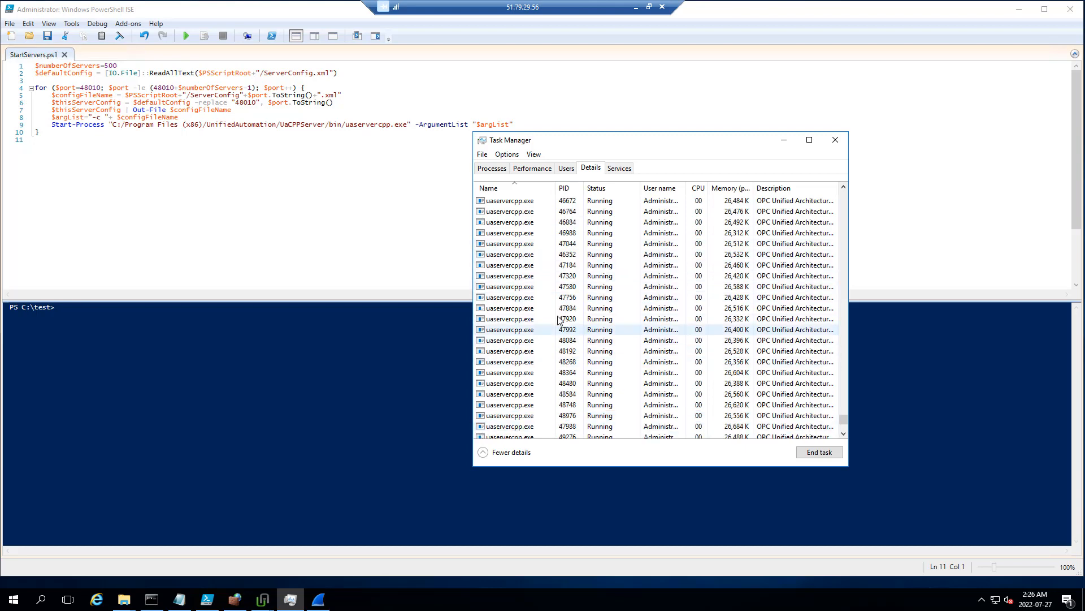
pyautogui.scroll(4, 559, 320)
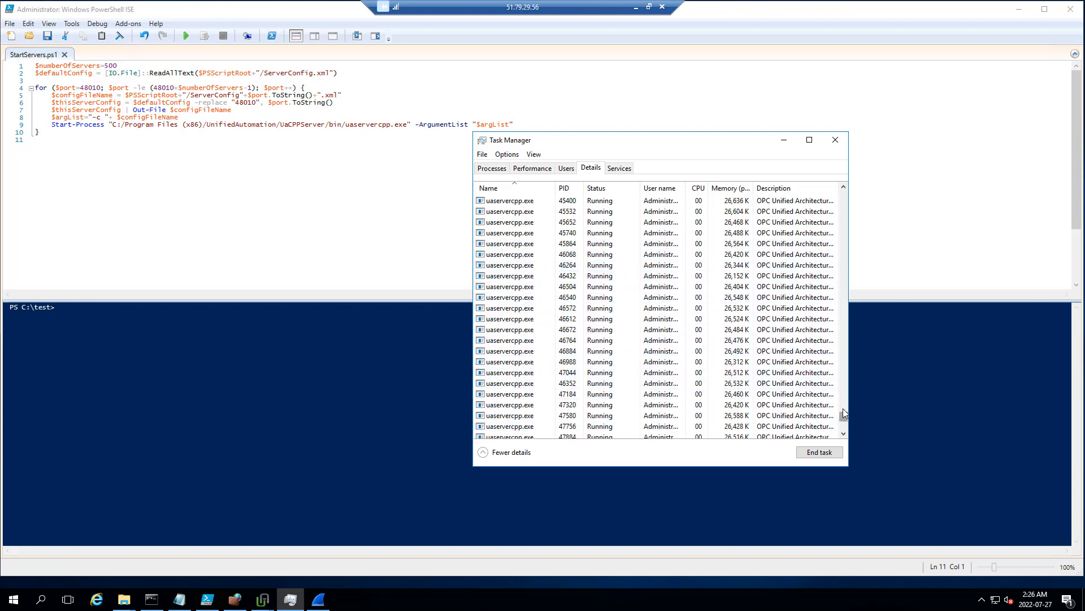
pyautogui.moveTo(842, 413); pyautogui.dragTo(841, 205)
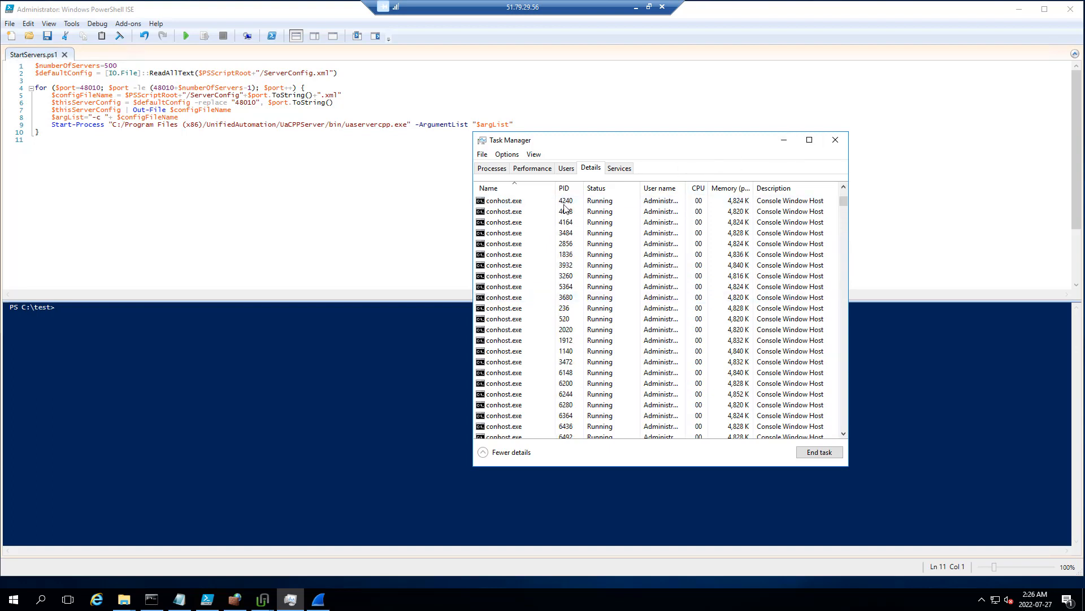
pyautogui.click(501, 172)
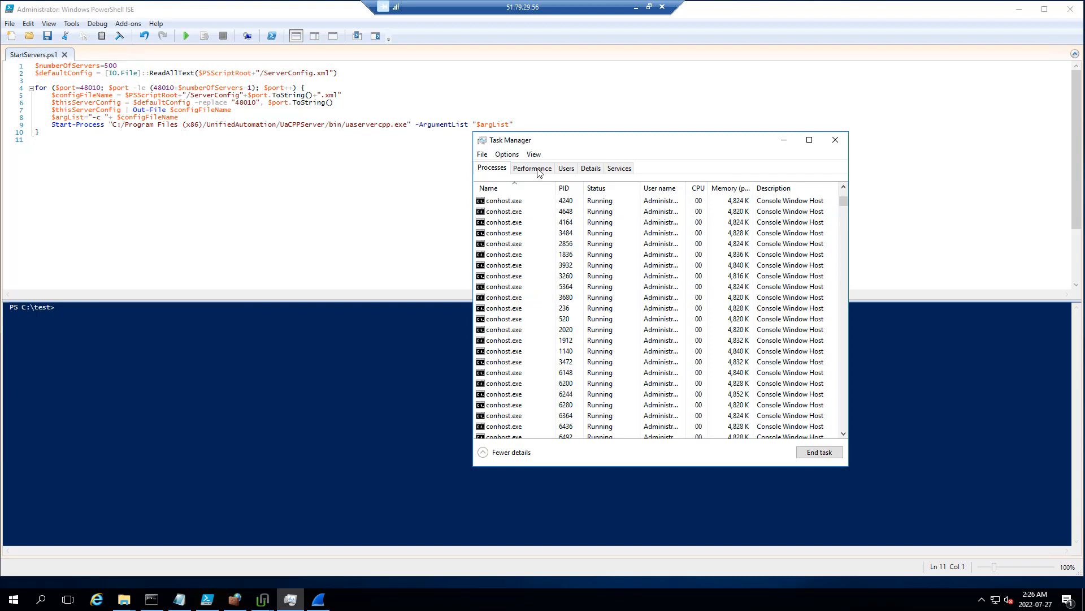
pyautogui.click(540, 173)
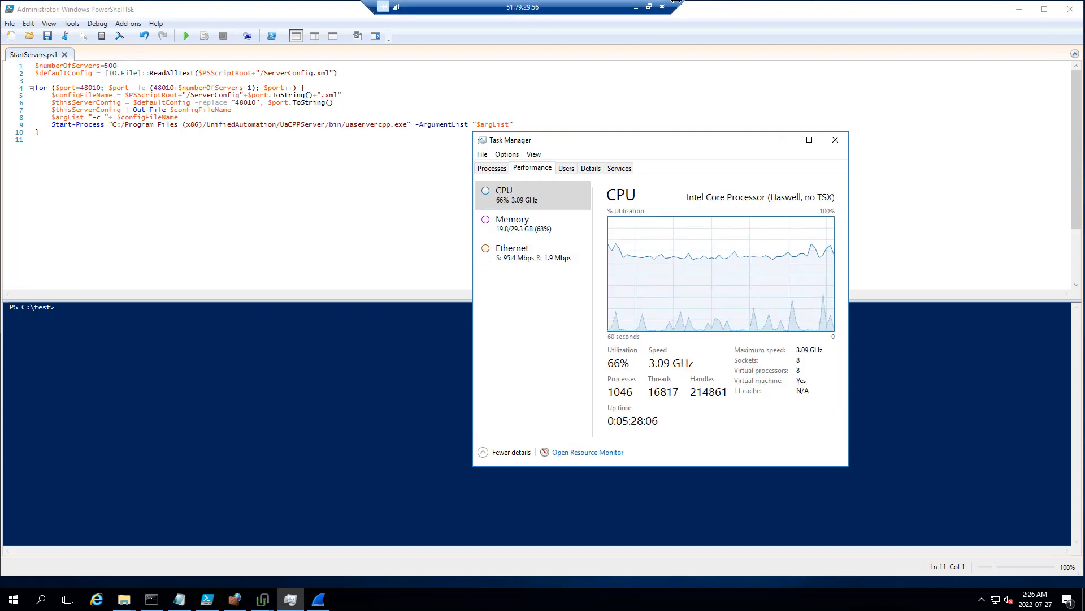
# - Minimise the remote desktop session and view the ovltest project's instance dashboard in OVHcloud in the browser
pyautogui.click(635, 6)
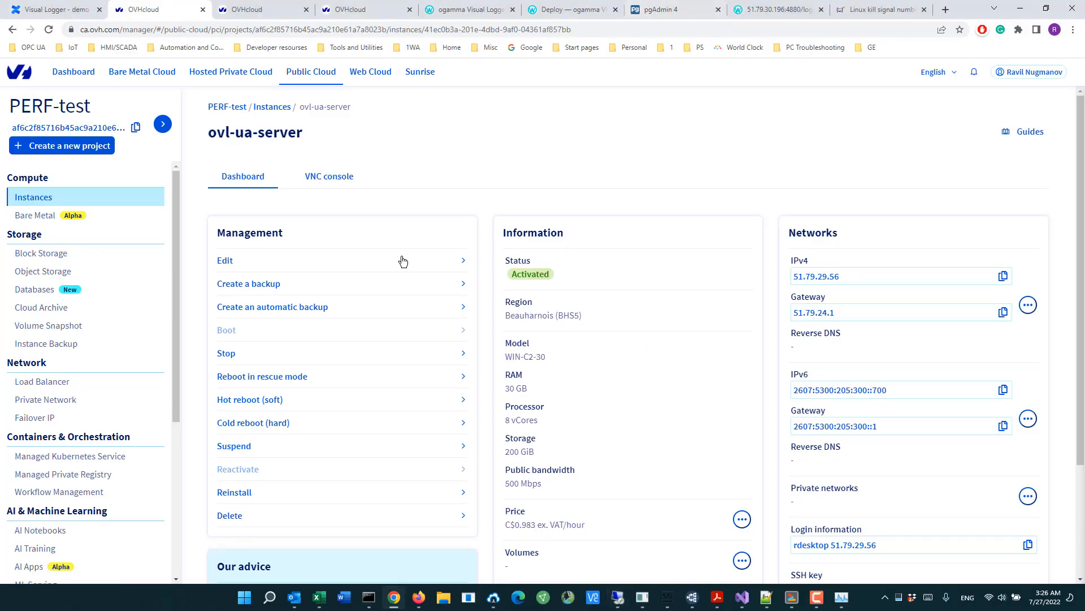
pyautogui.click(256, 11)
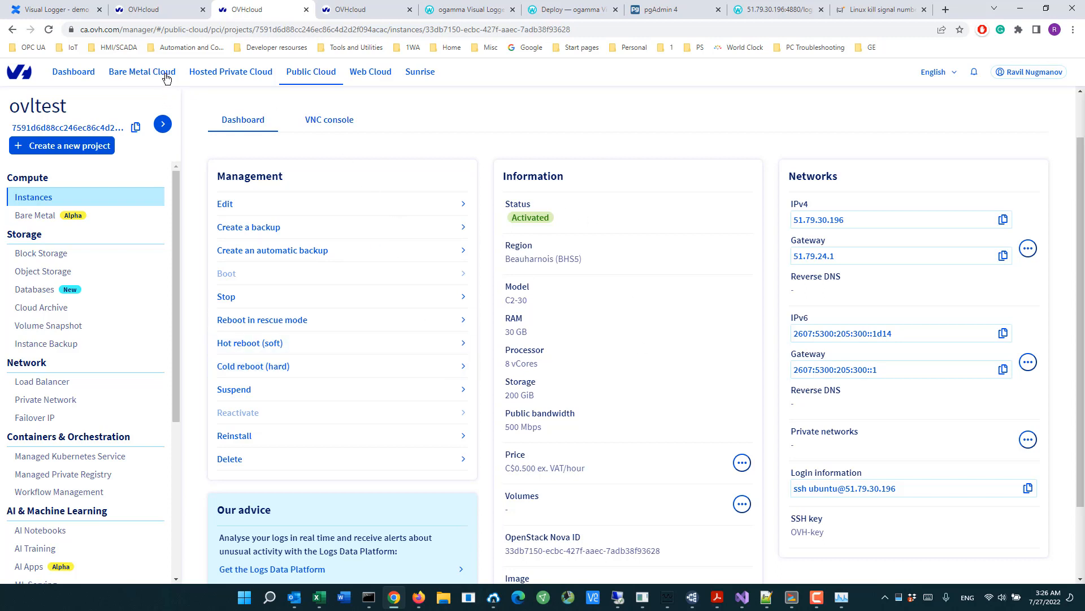
# - Switch to the ogamma Visual Logger page and look through the OPC UA servers listed in the address space
pyautogui.click(466, 11)
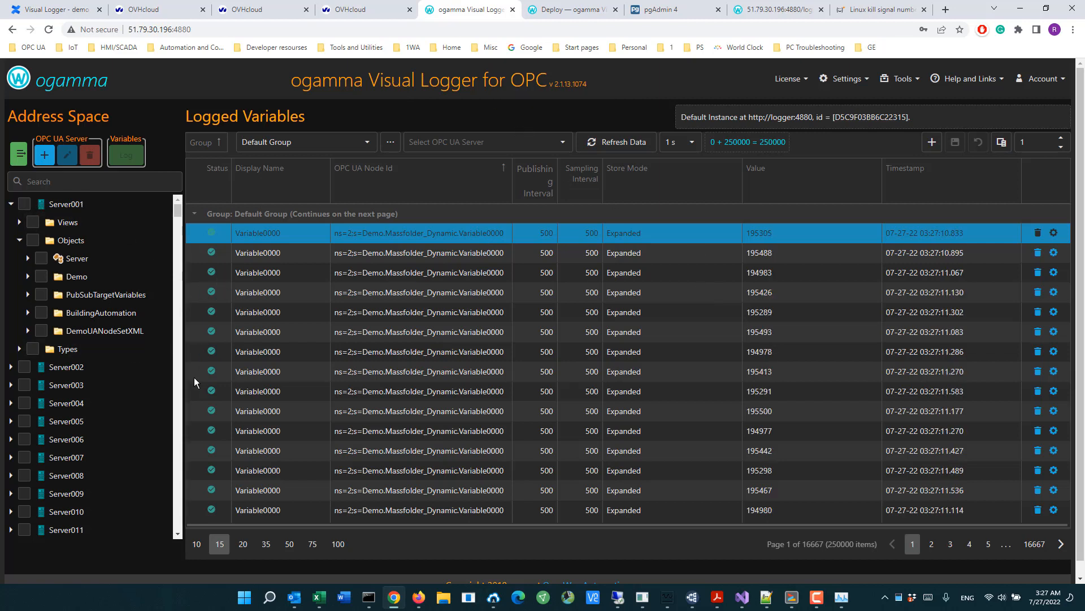
pyautogui.scroll(-8, 181, 401)
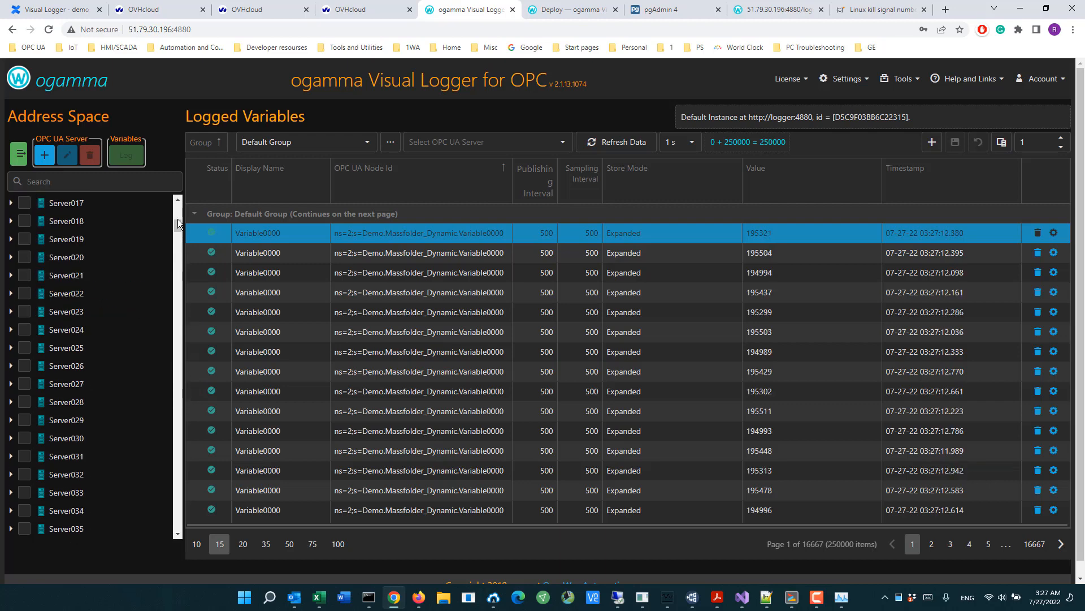
pyautogui.scroll(-4, 178, 222)
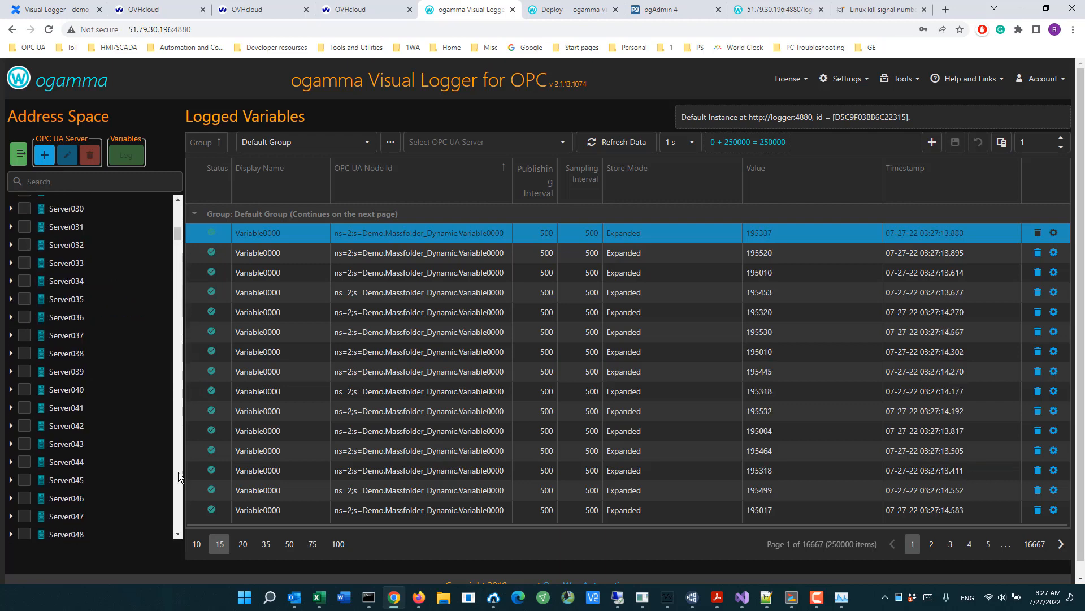
pyautogui.scroll(10, 175, 413)
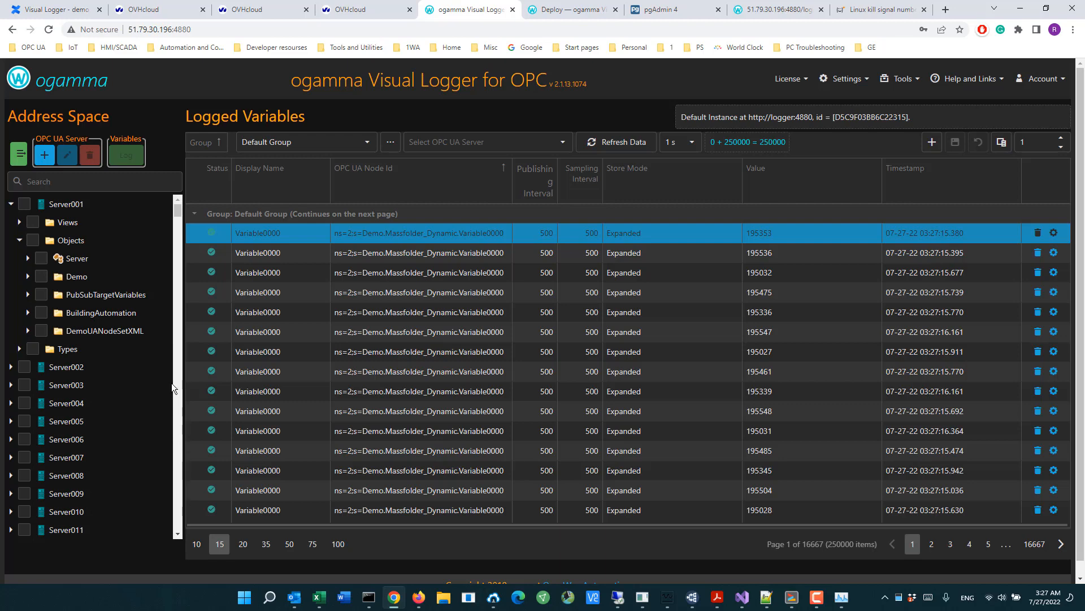
pyautogui.scroll(-2, 171, 382)
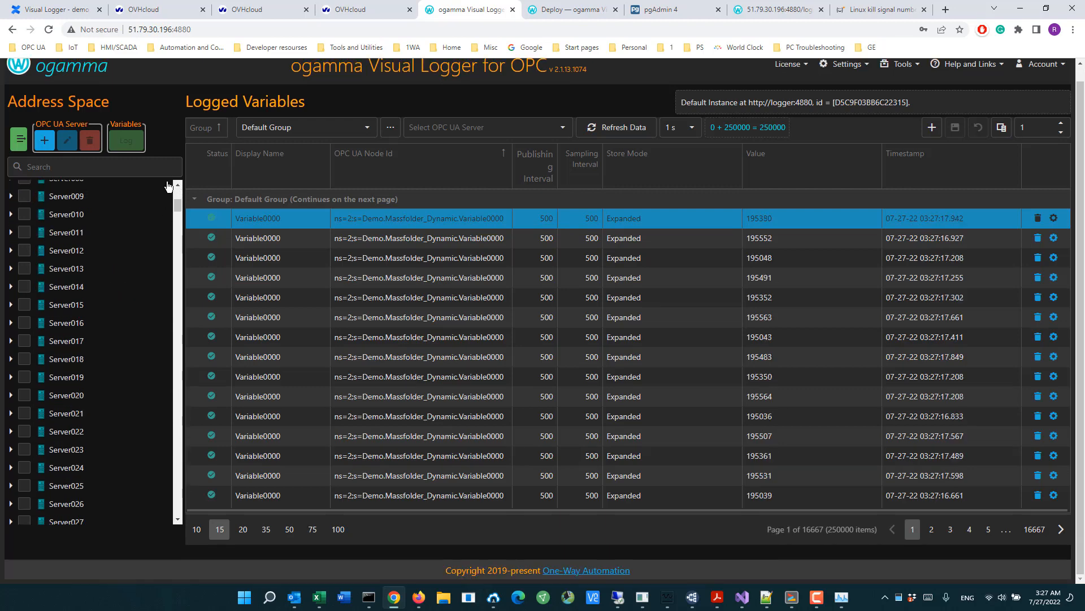
# - Turn off automatic refresh of the logged variables and expand Server495 in the address space
pyautogui.click(679, 134)
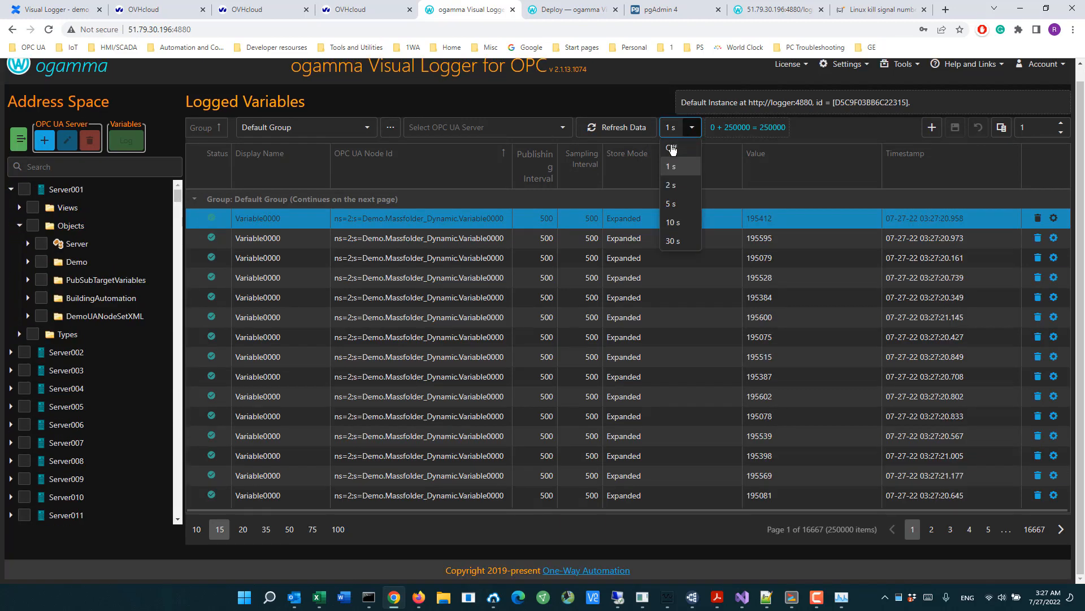
pyautogui.click(673, 148)
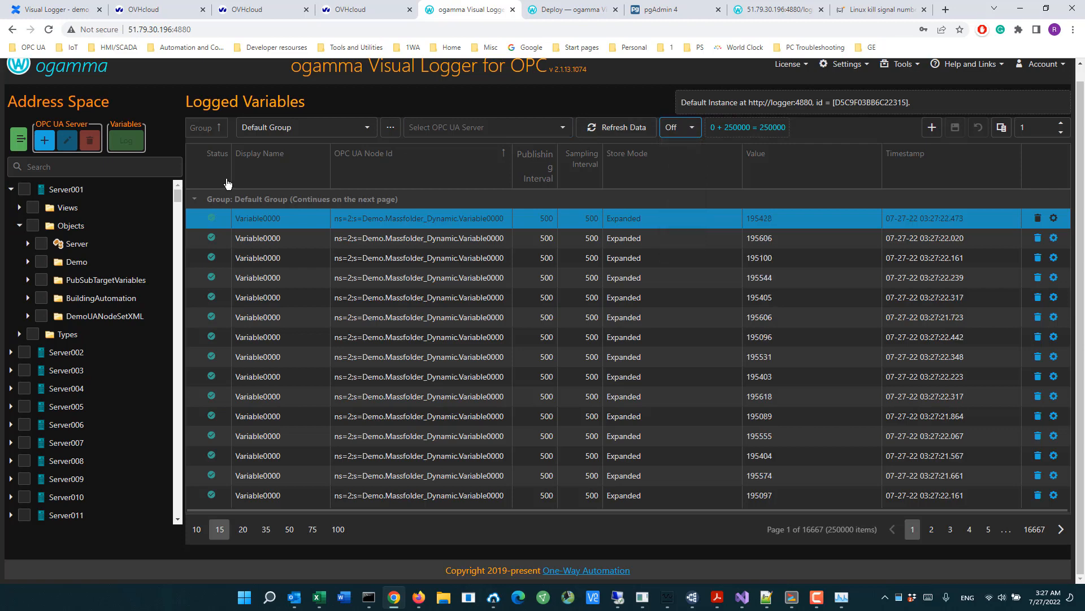
pyautogui.moveTo(176, 194); pyautogui.dragTo(171, 508)
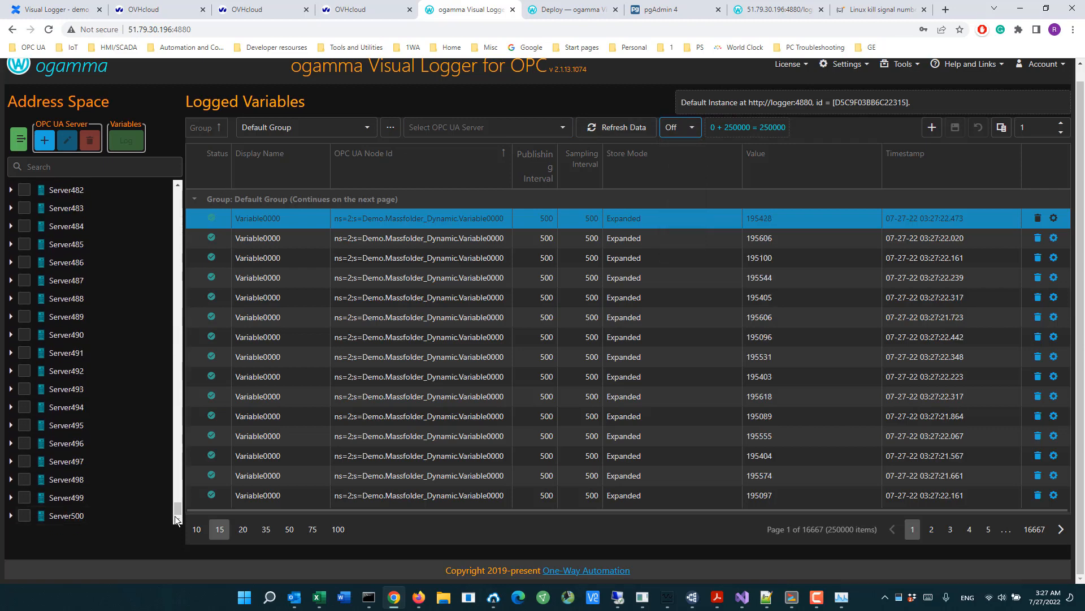
pyautogui.click(11, 425)
# - Select Server494, review its OPC UA server node settings, and close them without saving
pyautogui.click(68, 408)
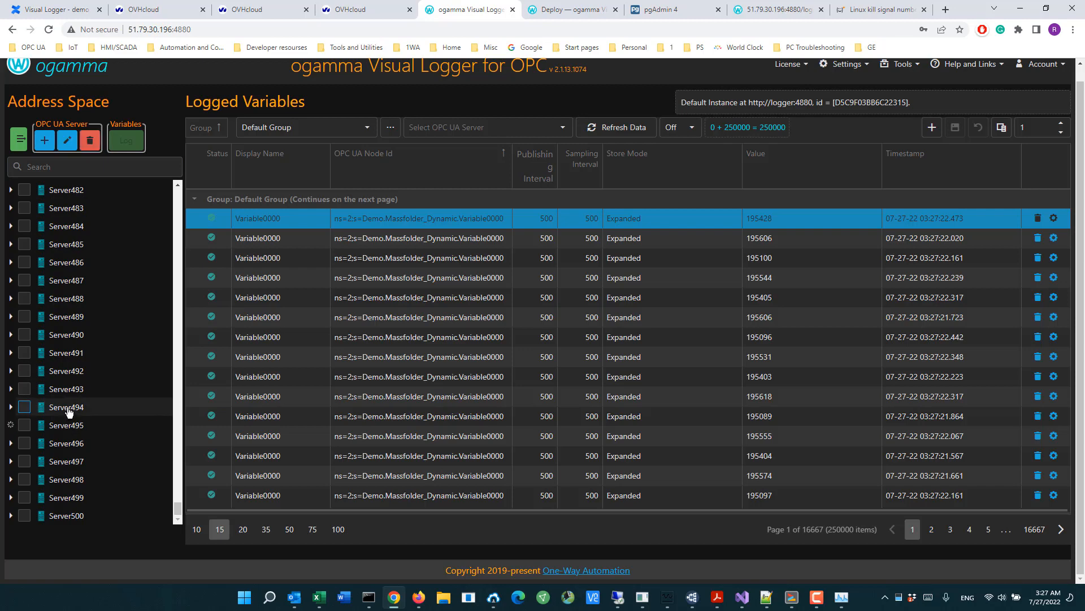
pyautogui.click(68, 142)
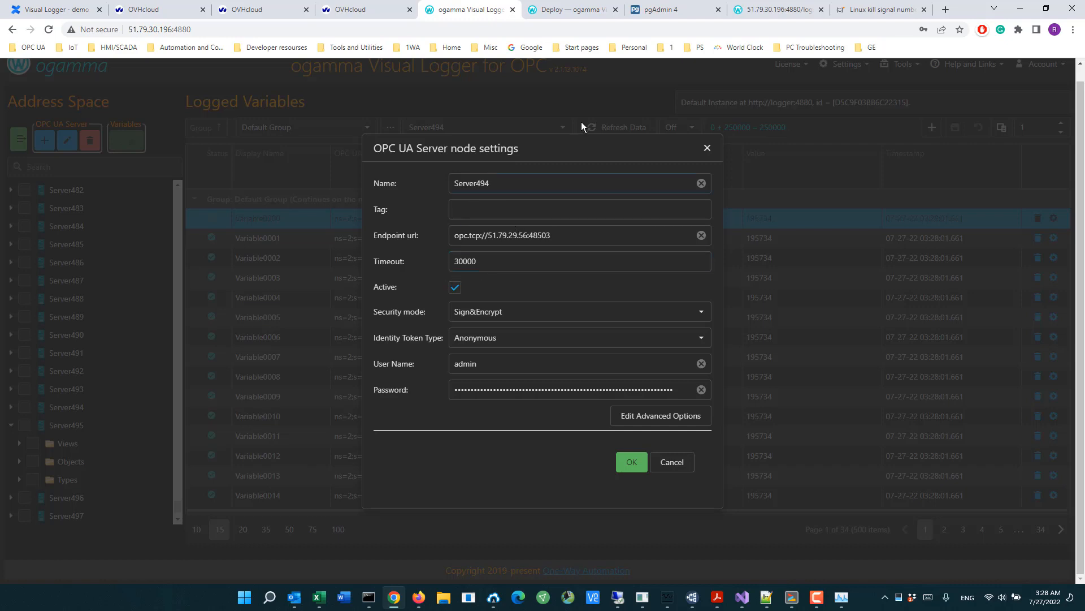
pyautogui.click(670, 465)
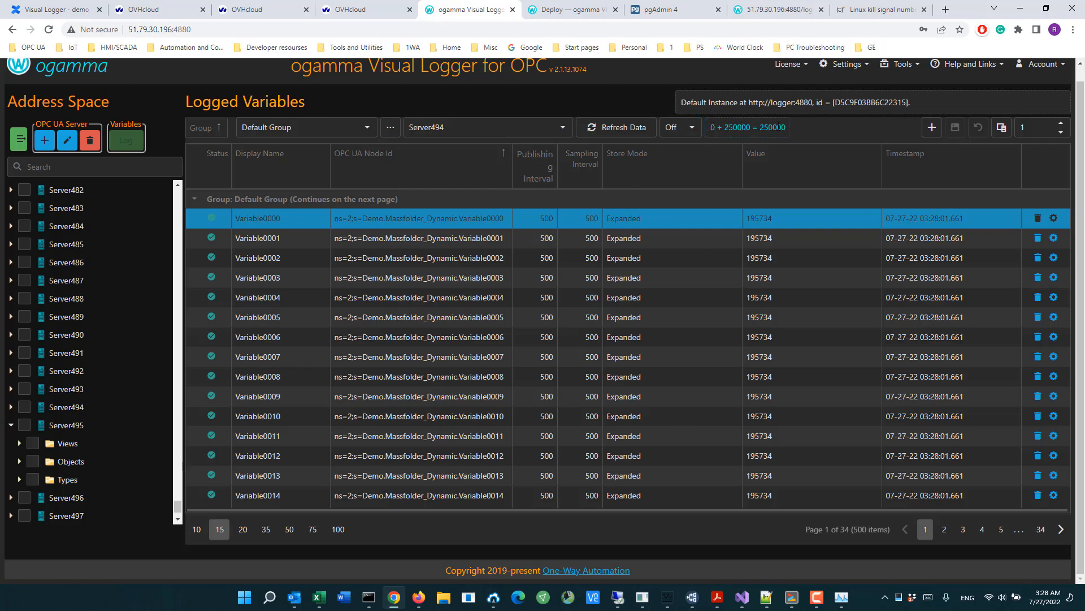
# - Set the data refresh interval to 1 s and display the logged variables of Server002
pyautogui.click(692, 127)
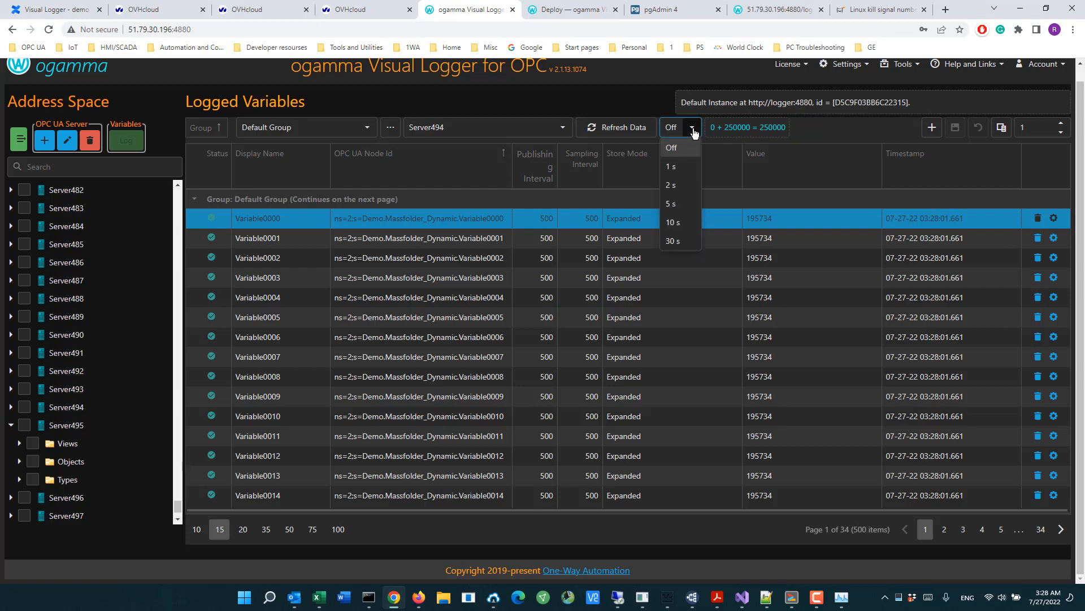
pyautogui.click(672, 167)
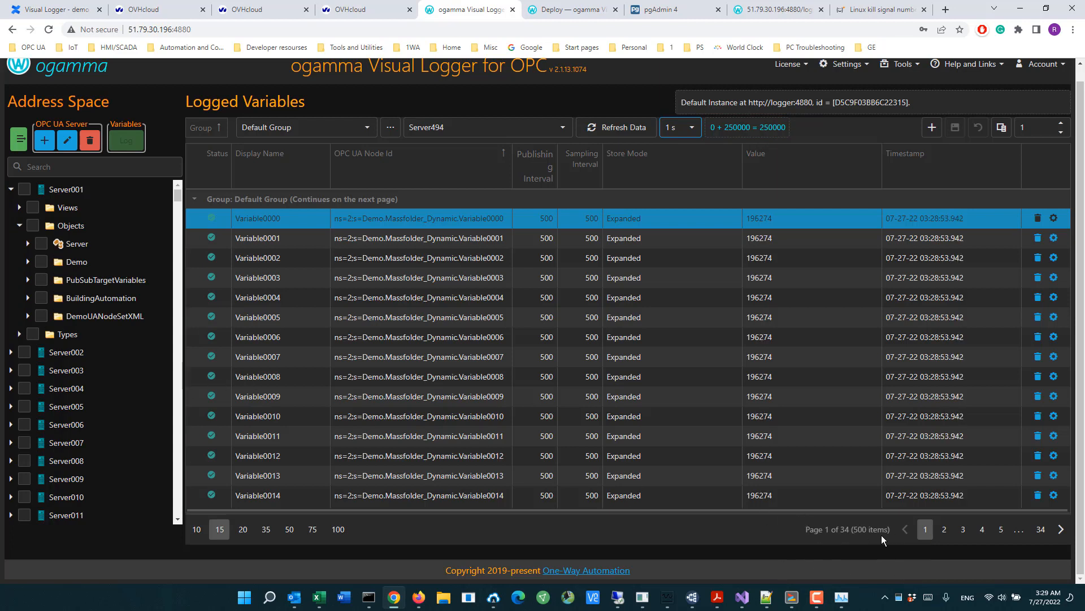
pyautogui.click(74, 355)
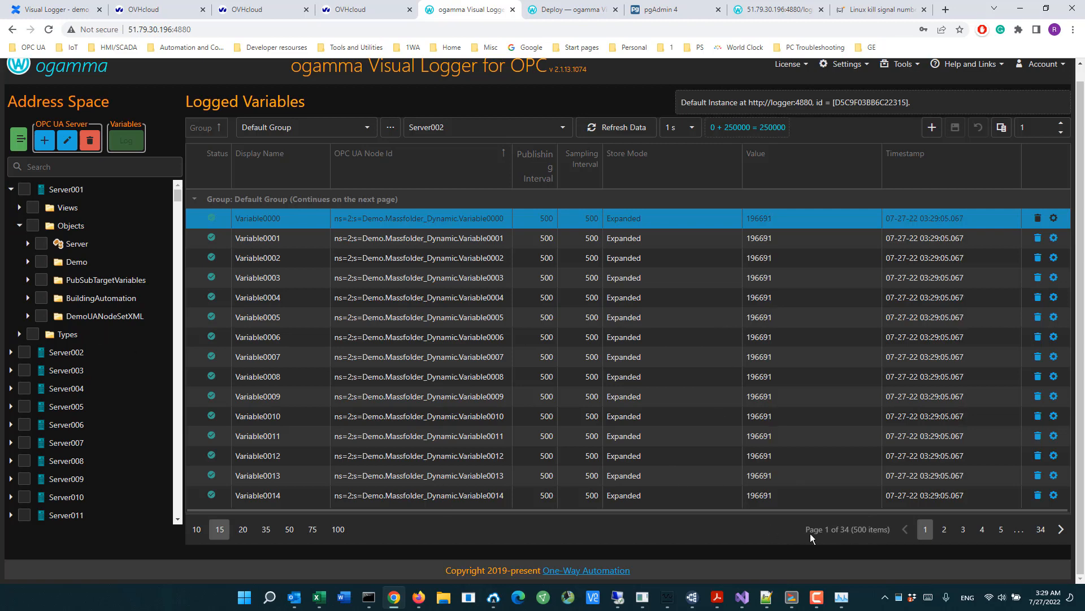
# - Change the server filter of the logged variables to All servers
pyautogui.click(563, 132)
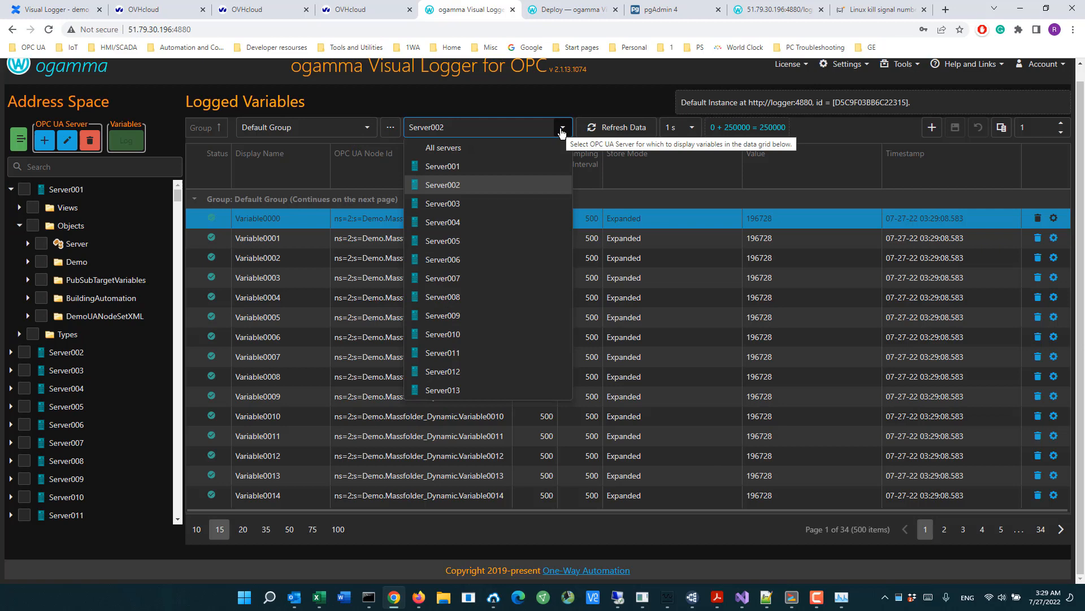
pyautogui.click(458, 150)
pyautogui.click(458, 149)
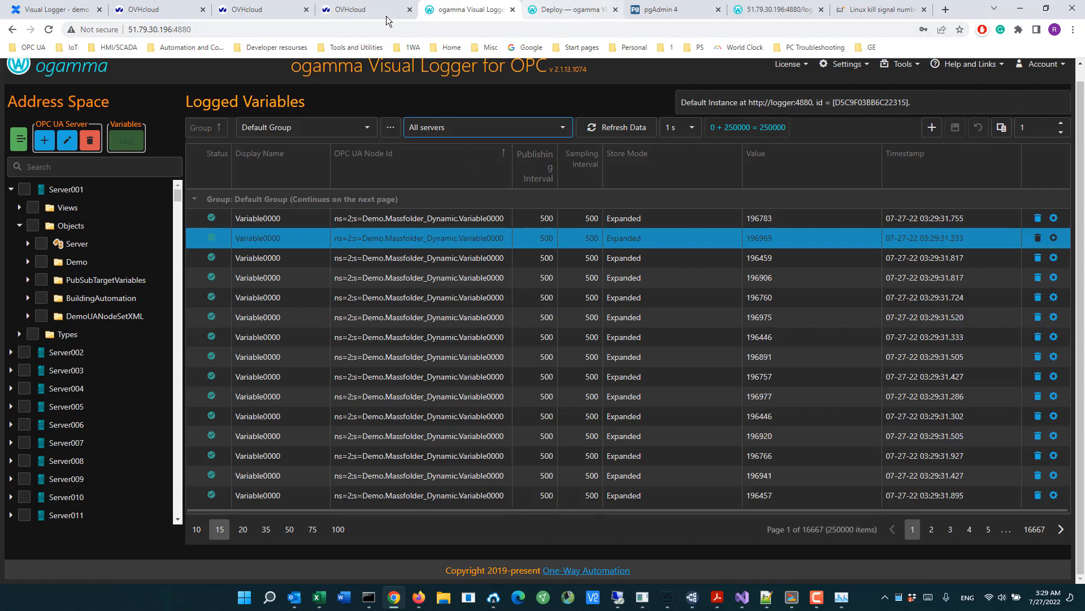
# - Open the OVHcloud page of the Perf-DB PostgreSQL database and view its CPU and disk space metrics
pyautogui.click(371, 9)
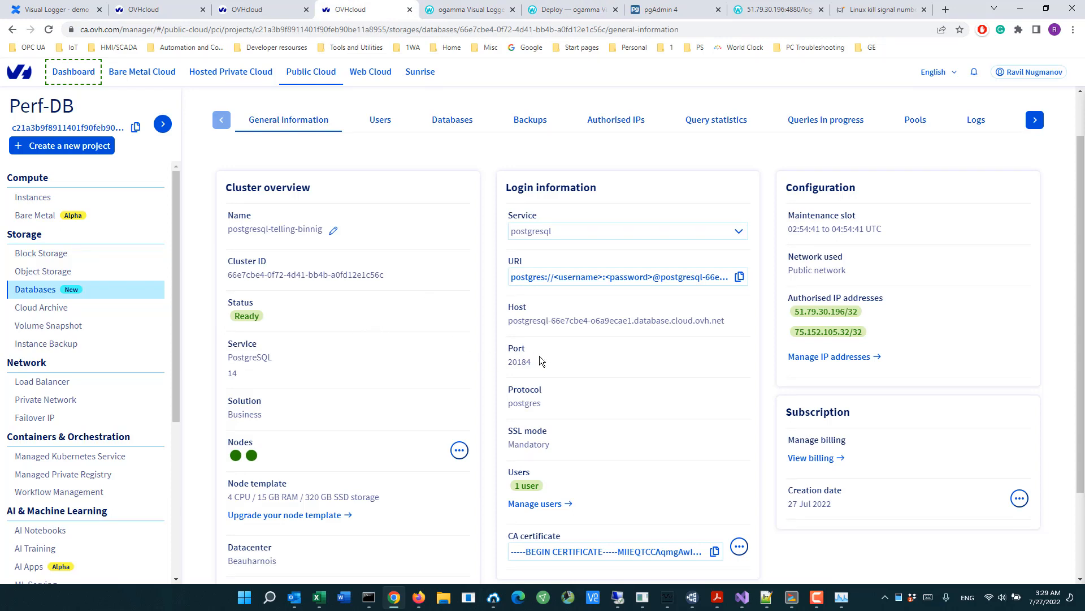
pyautogui.click(1035, 121)
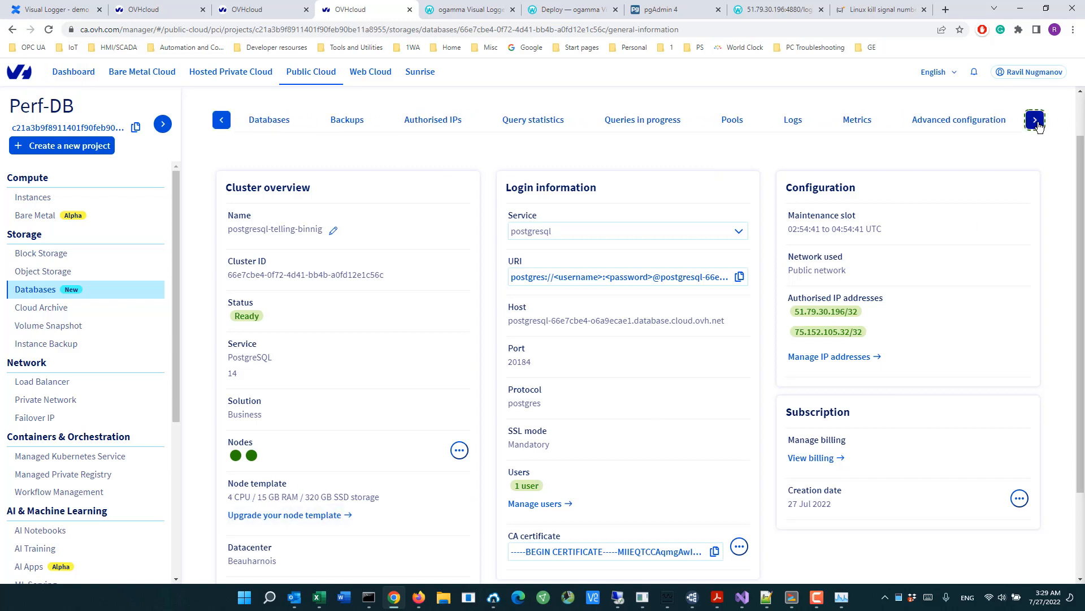
pyautogui.click(857, 119)
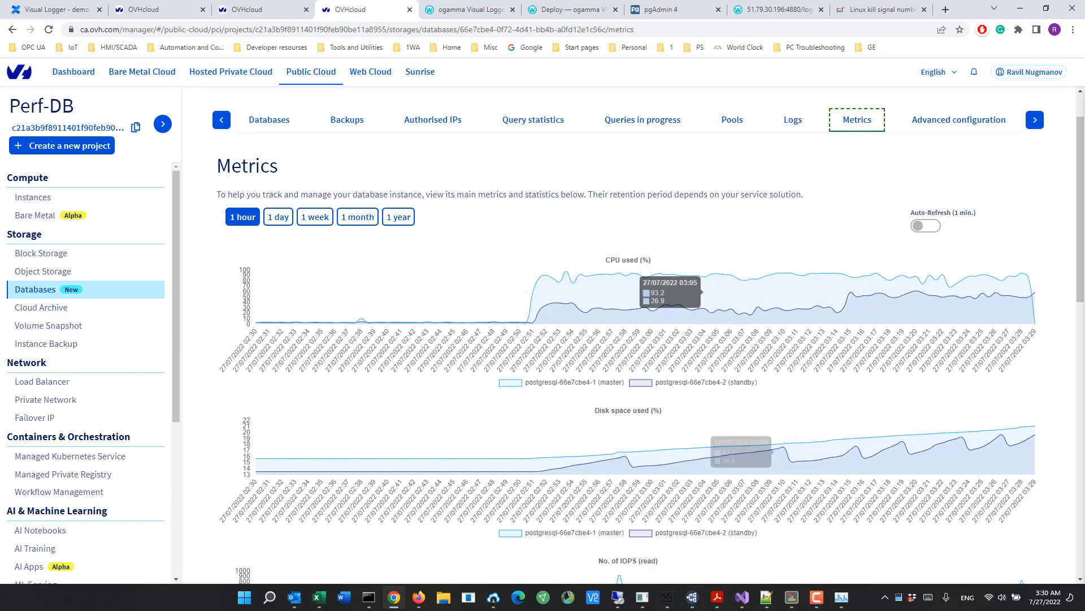
# - Switch to the Bitvise terminal running top to check the resource usage of the ogamma-logger process
pyautogui.moveTo(802, 599)
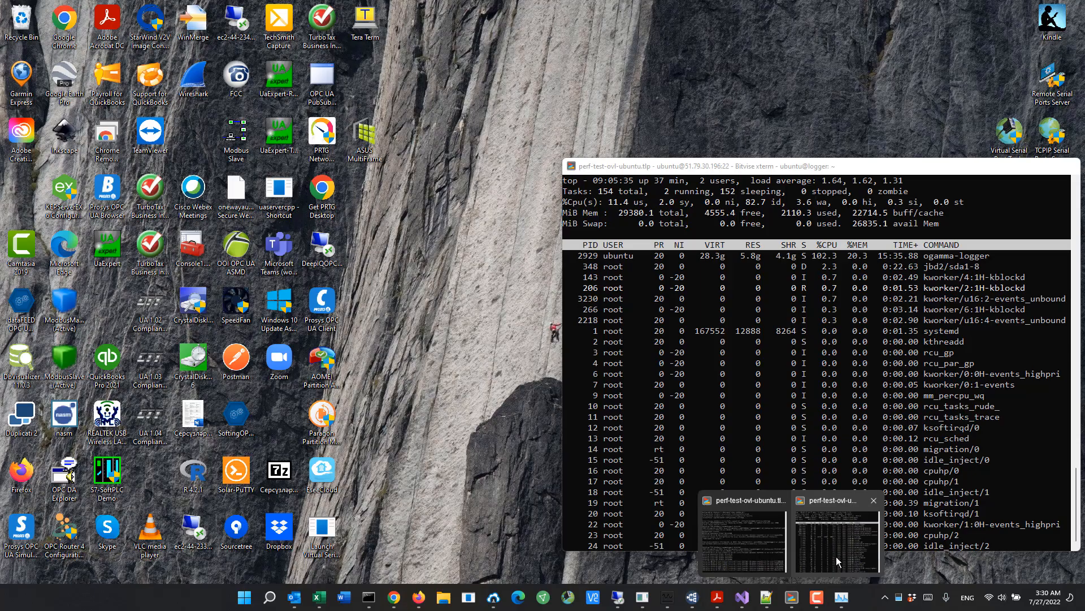
pyautogui.click(836, 556)
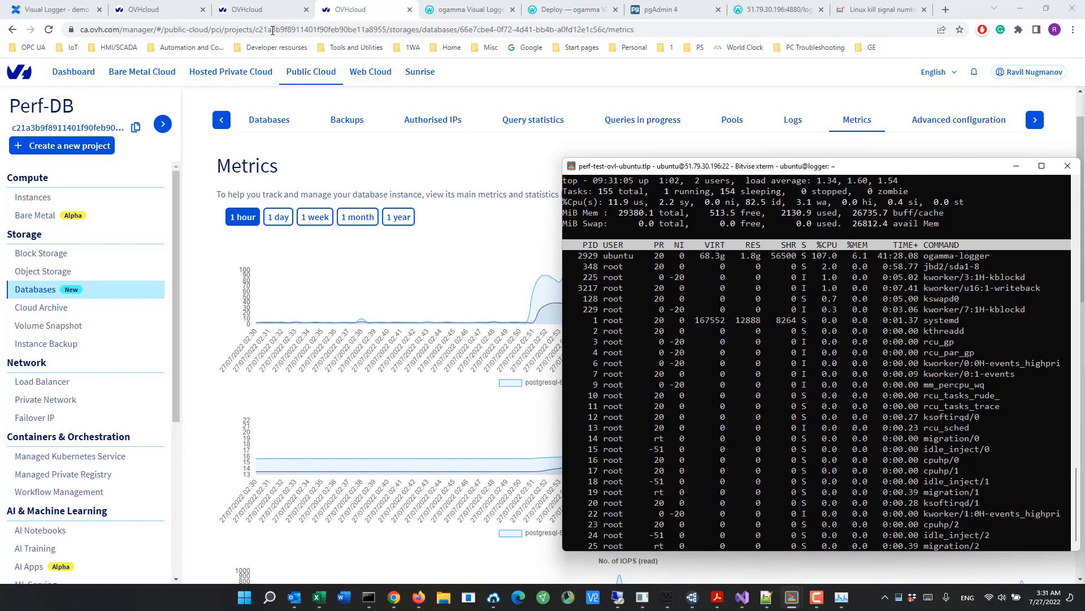
# - Return to ogamma Visual Logger and open its Statistics to examine the TSDB info and the forwarded values rate
pyautogui.click(469, 13)
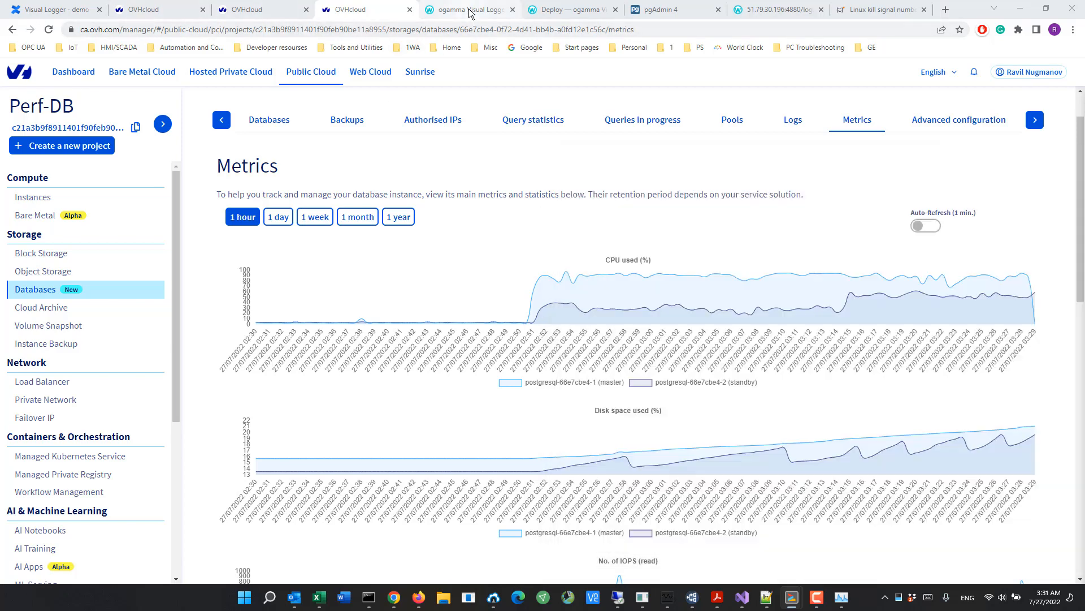
pyautogui.click(469, 13)
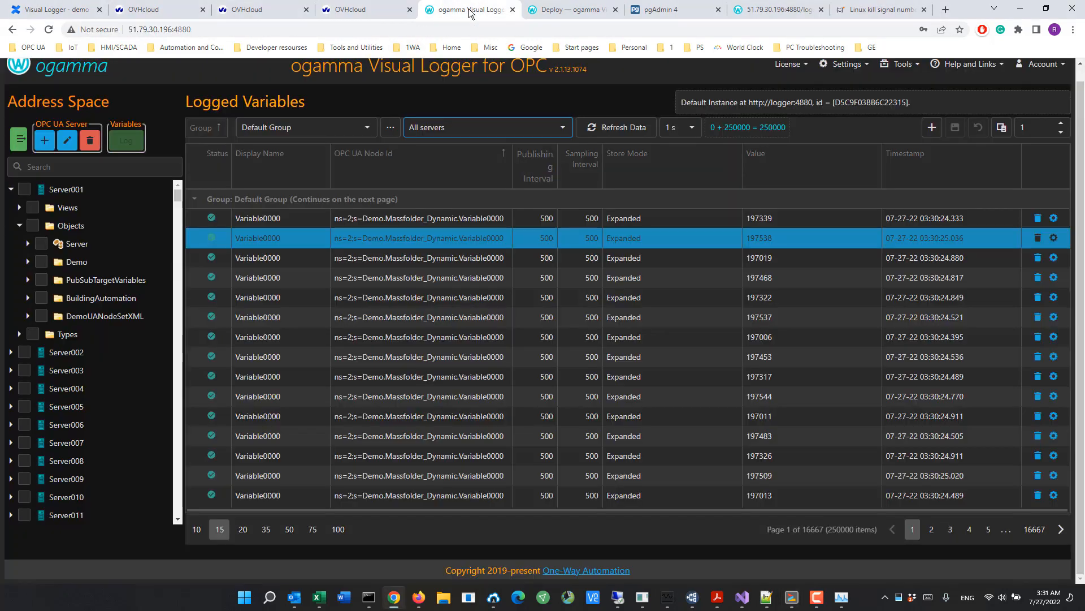
pyautogui.click(902, 65)
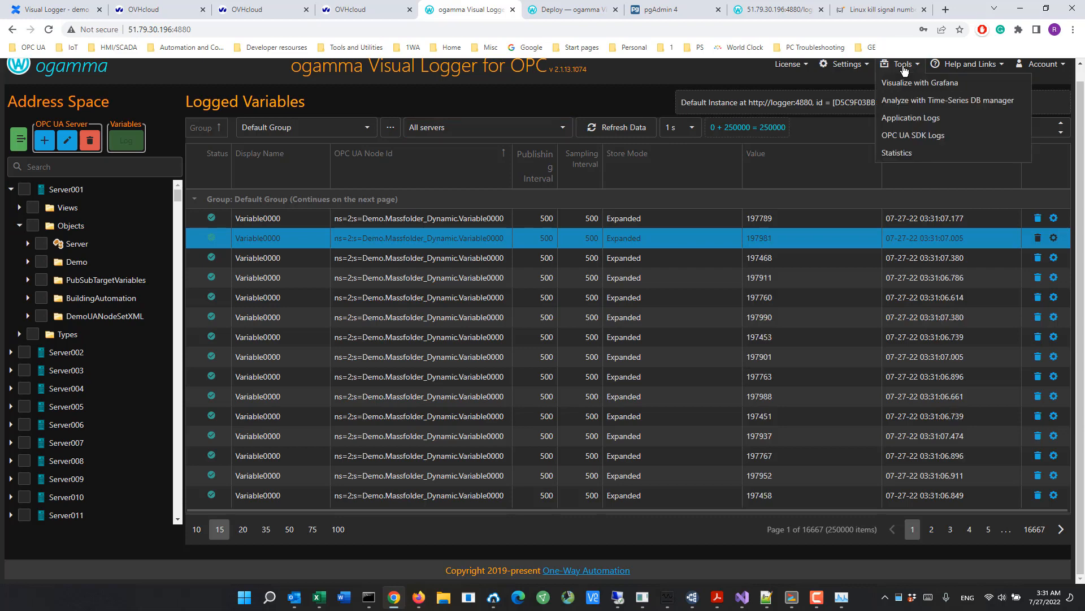
pyautogui.click(899, 148)
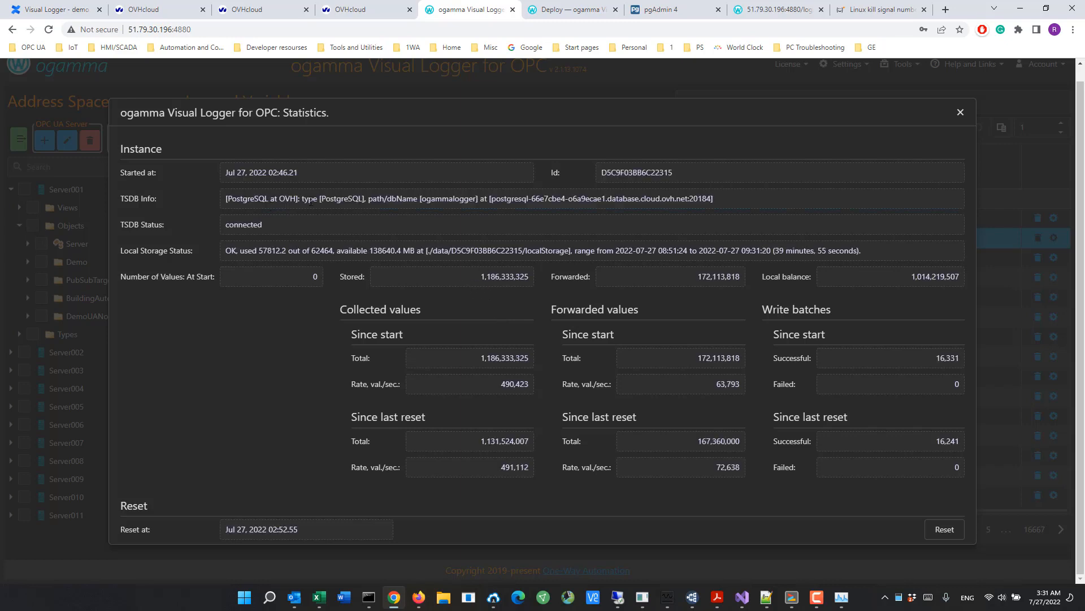
pyautogui.moveTo(368, 198); pyautogui.dragTo(504, 198)
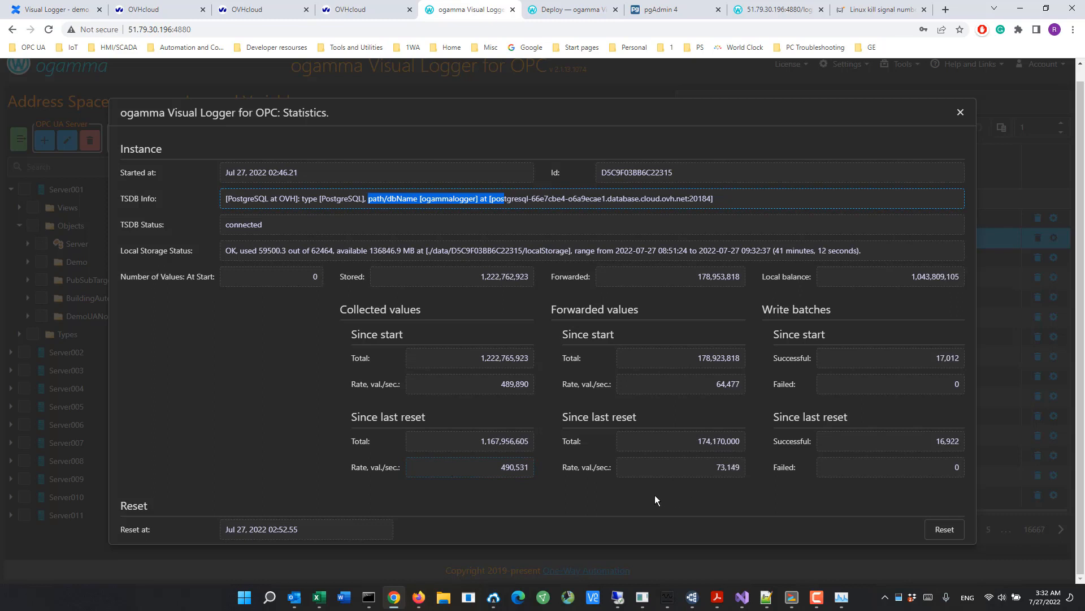
pyautogui.click(669, 466)
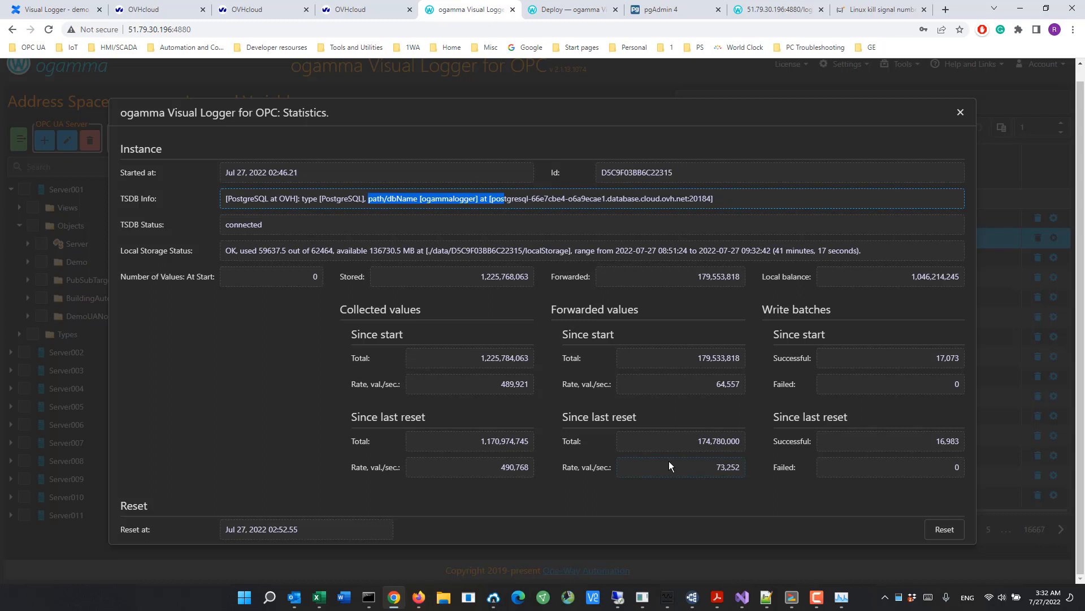